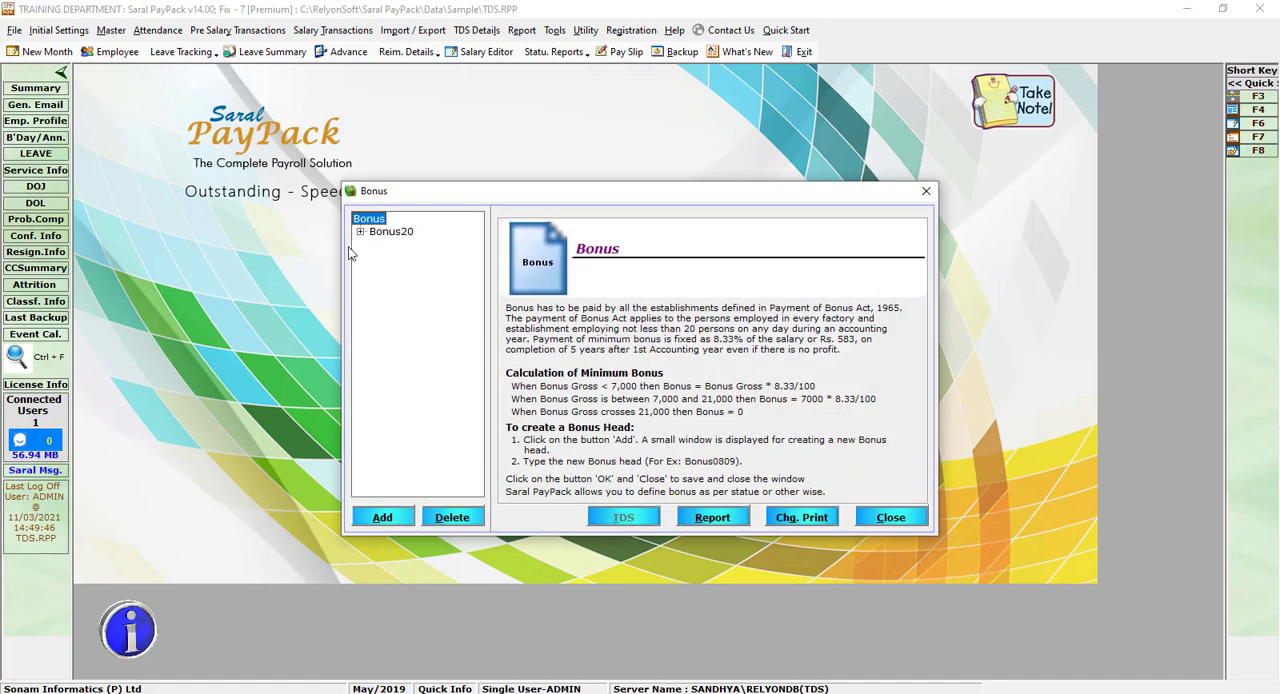
# Step: Add a new bonus head named BONUS NEW and confirm its creation
pyautogui.click(383, 517)
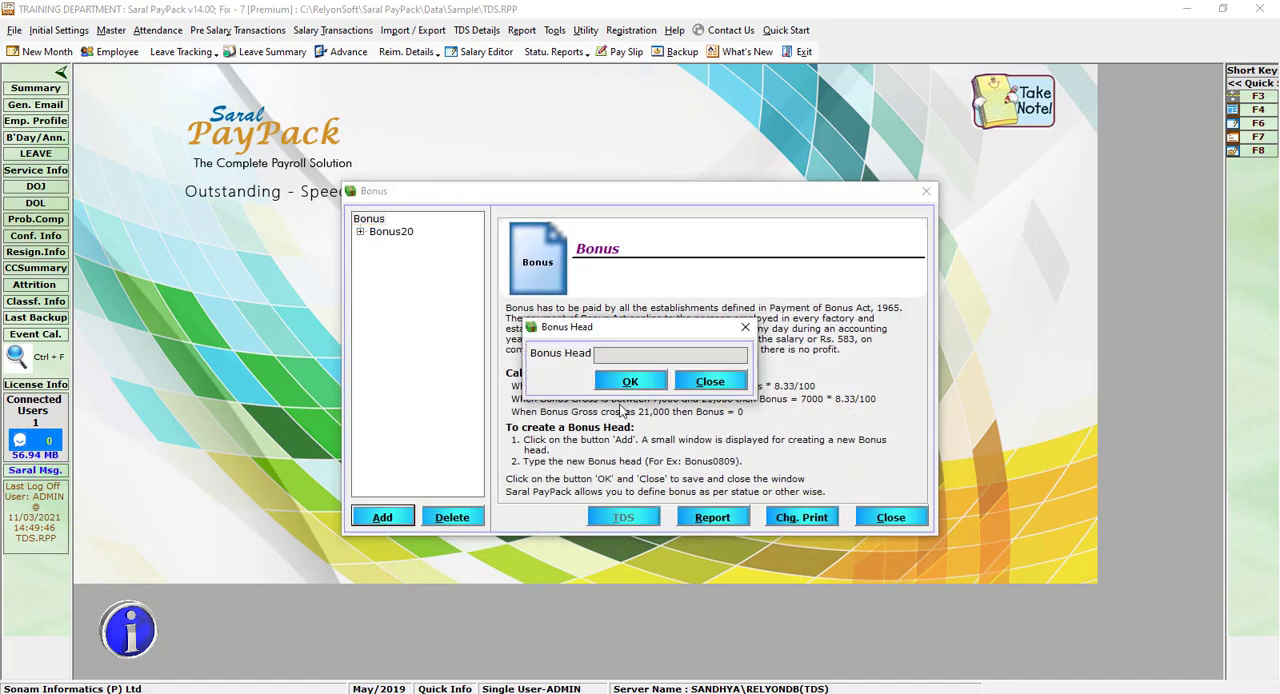
pyautogui.write('BONUS NEW')
pyautogui.click(650, 386)
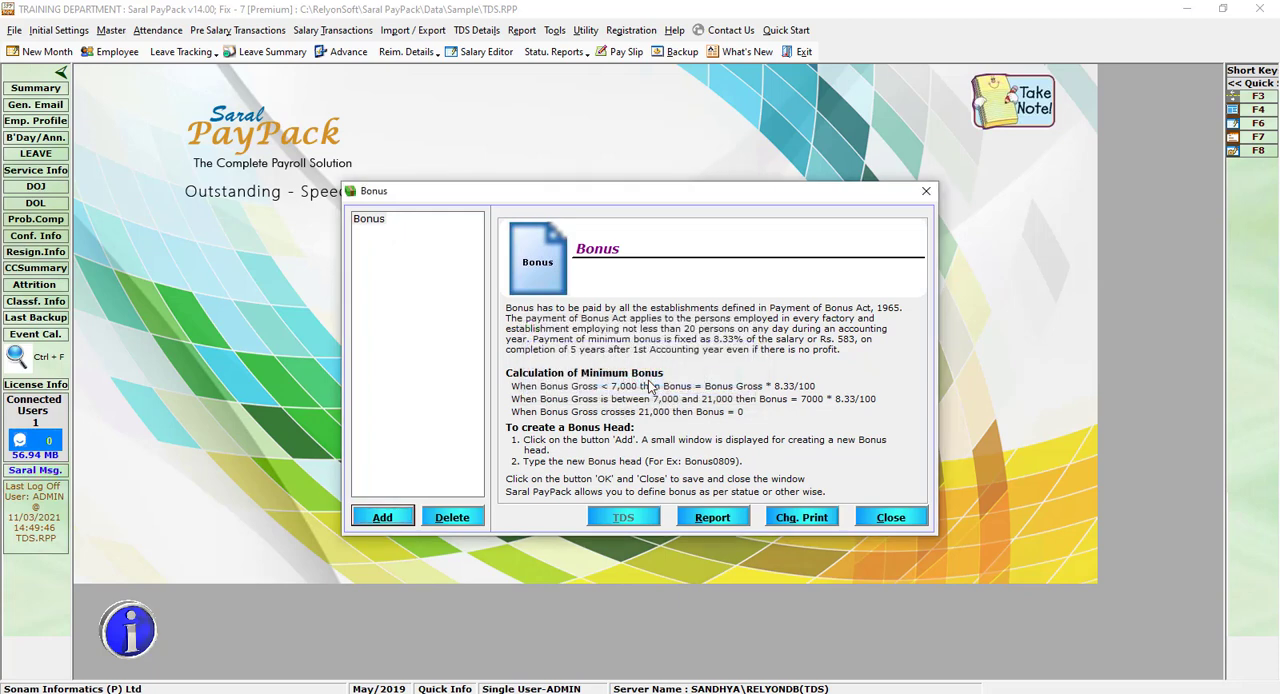
pyautogui.press('Return')
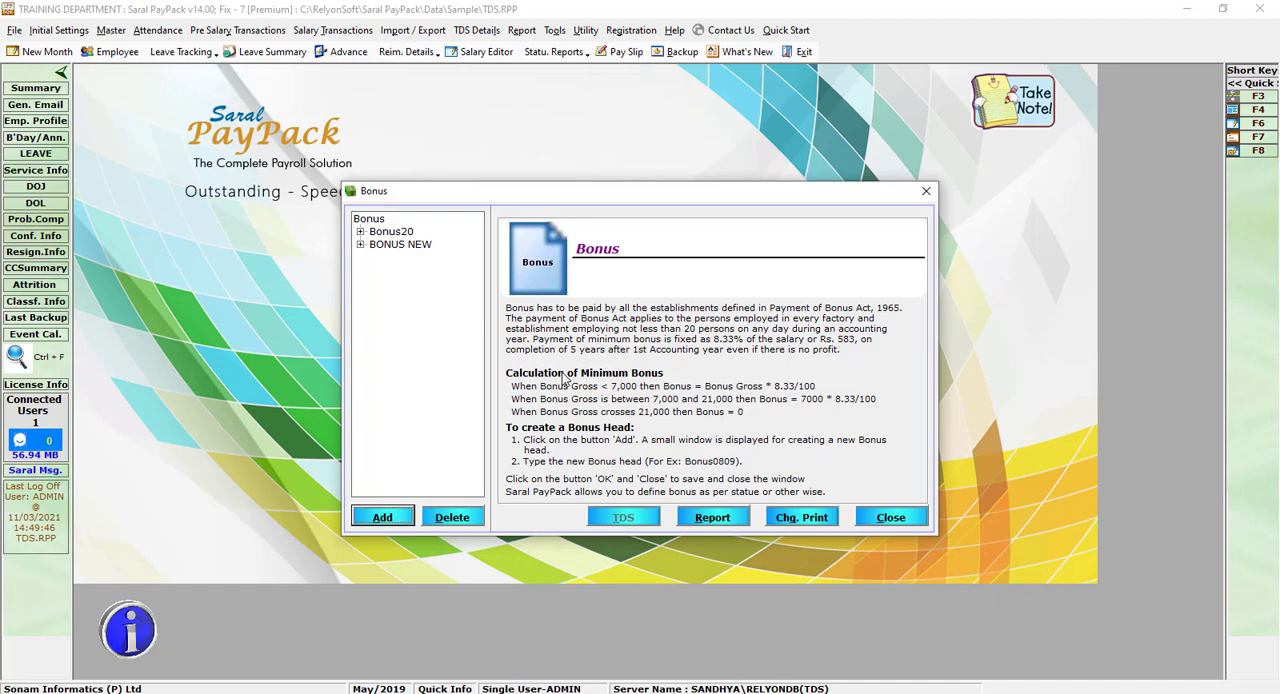
pyautogui.click(506, 575)
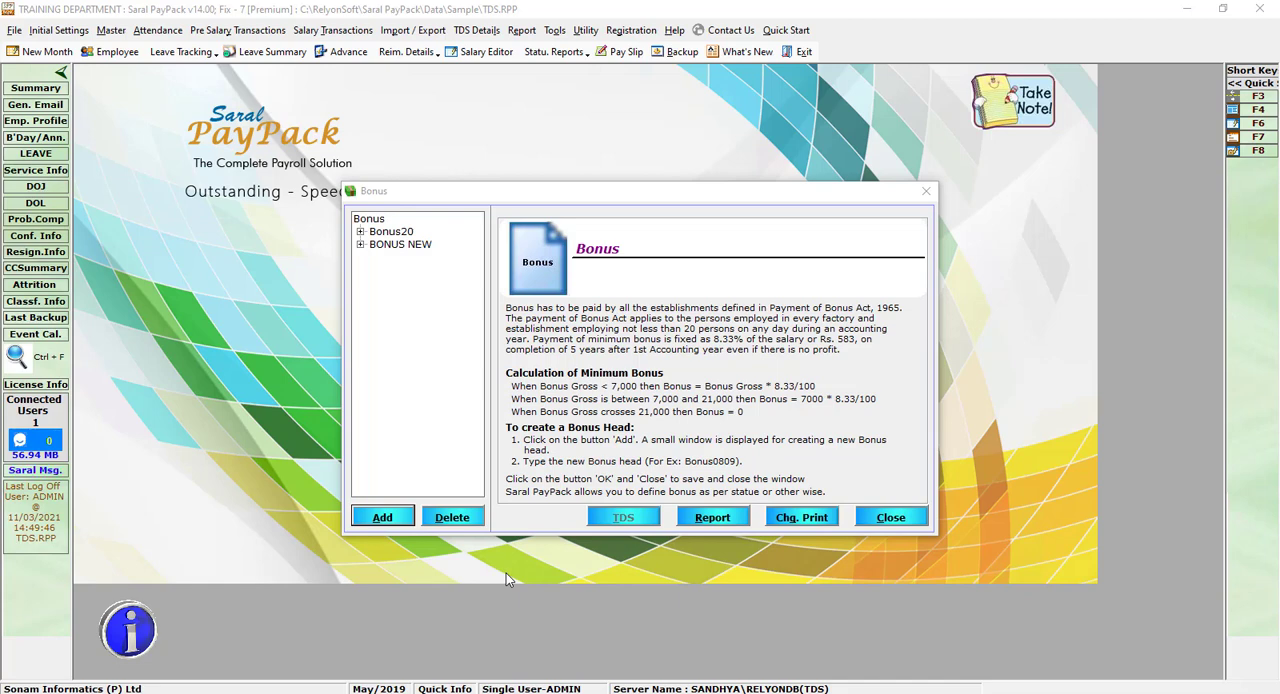
# Step: Open the definition of BONUS NEW and examine the existing Bonus formula in the expression editor
pyautogui.click(360, 245)
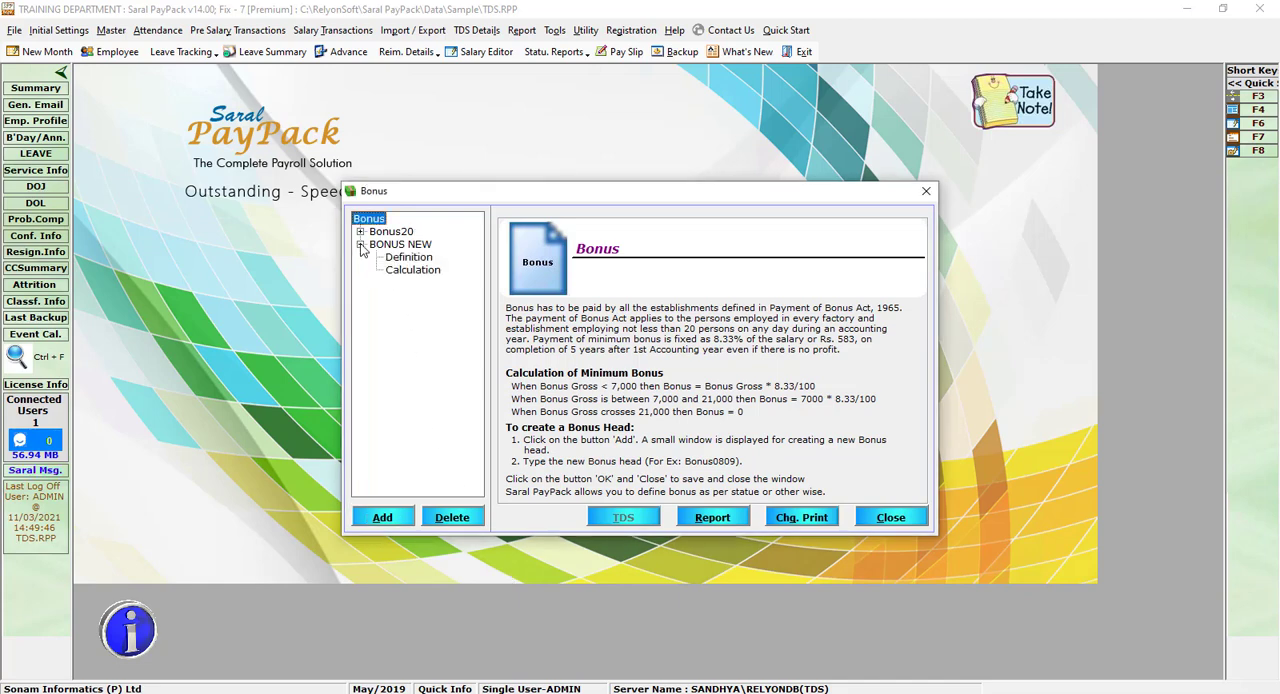
pyautogui.click(418, 260)
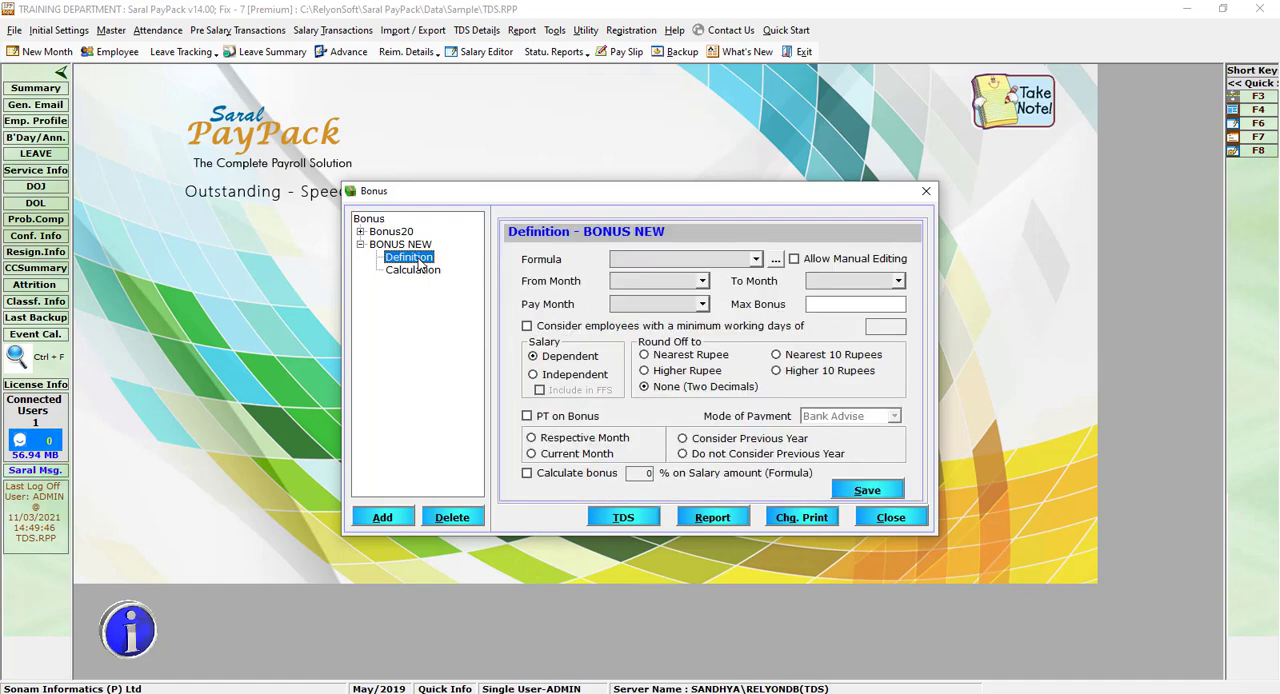
pyautogui.click(785, 600)
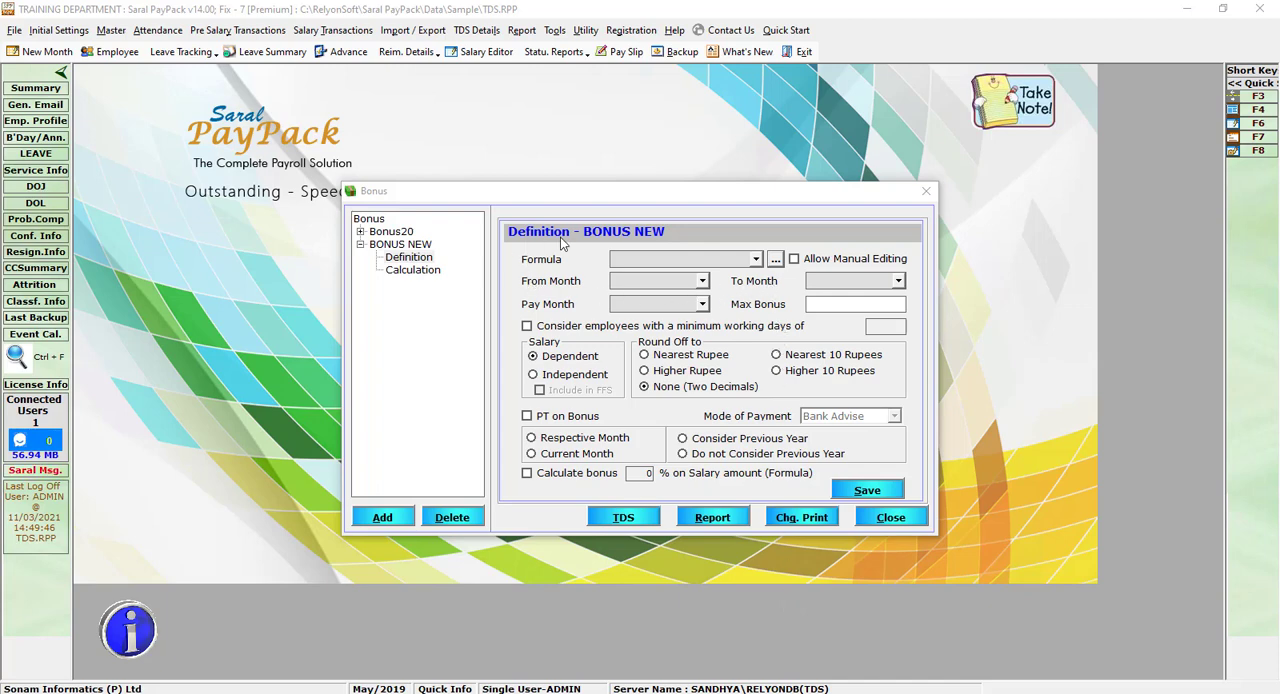
pyautogui.click(776, 260)
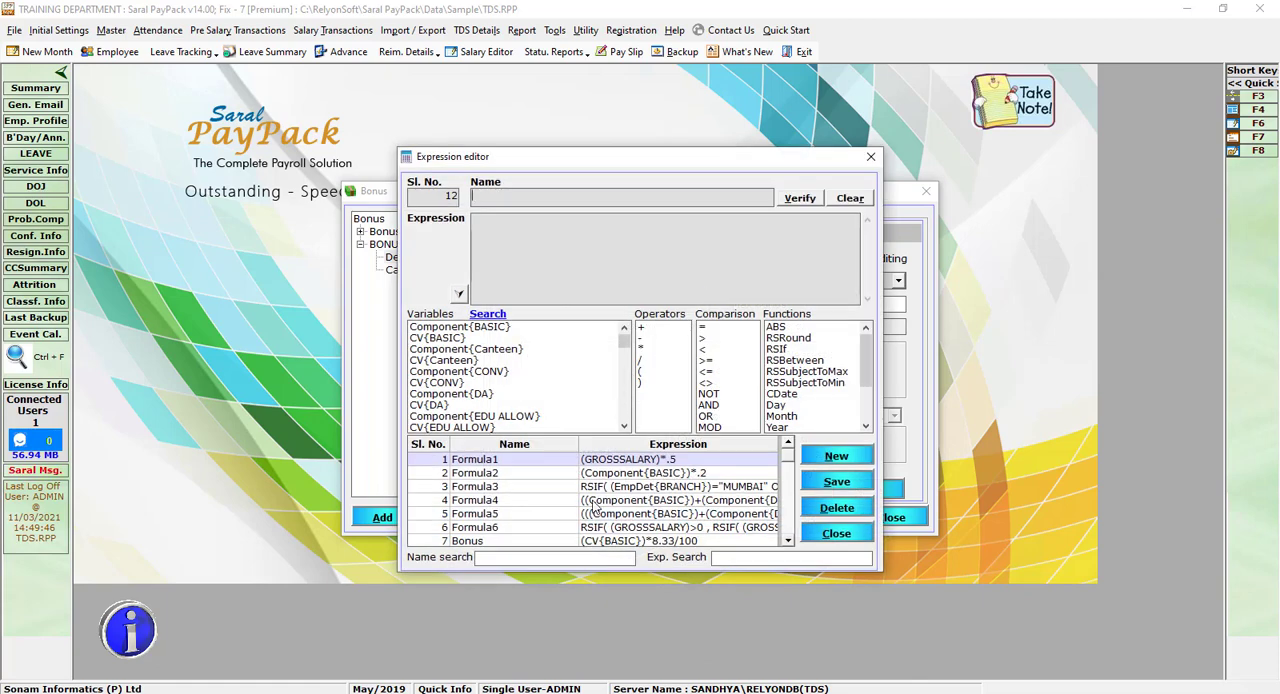
pyautogui.click(591, 541)
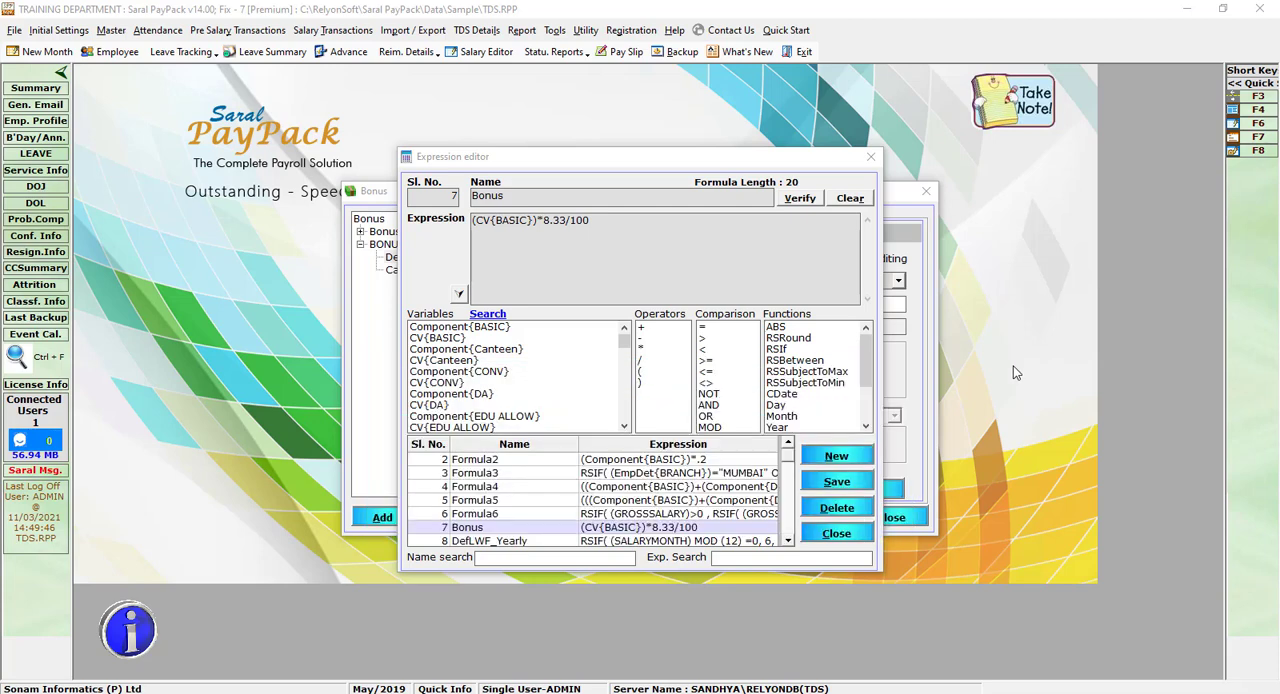
pyautogui.click(852, 531)
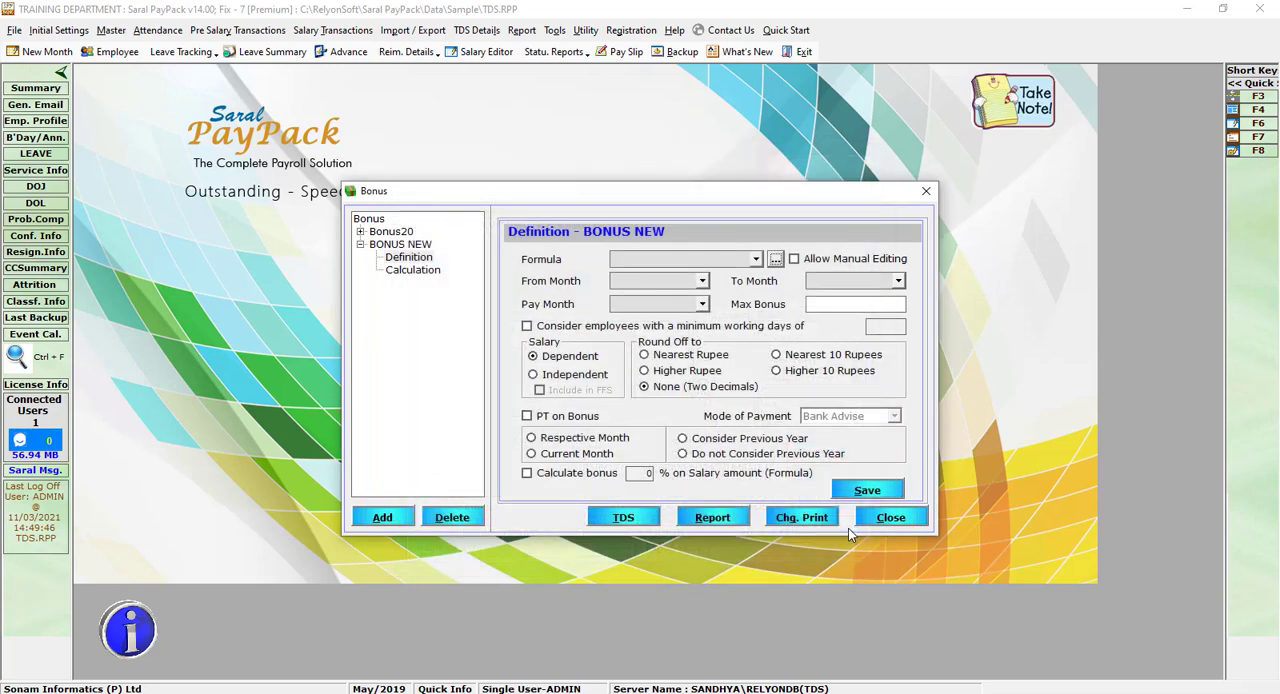
# Step: Assign the Bonus formula to the BONUS NEW definition, leaving manual editing disallowed
pyautogui.click(757, 260)
pyautogui.click(677, 287)
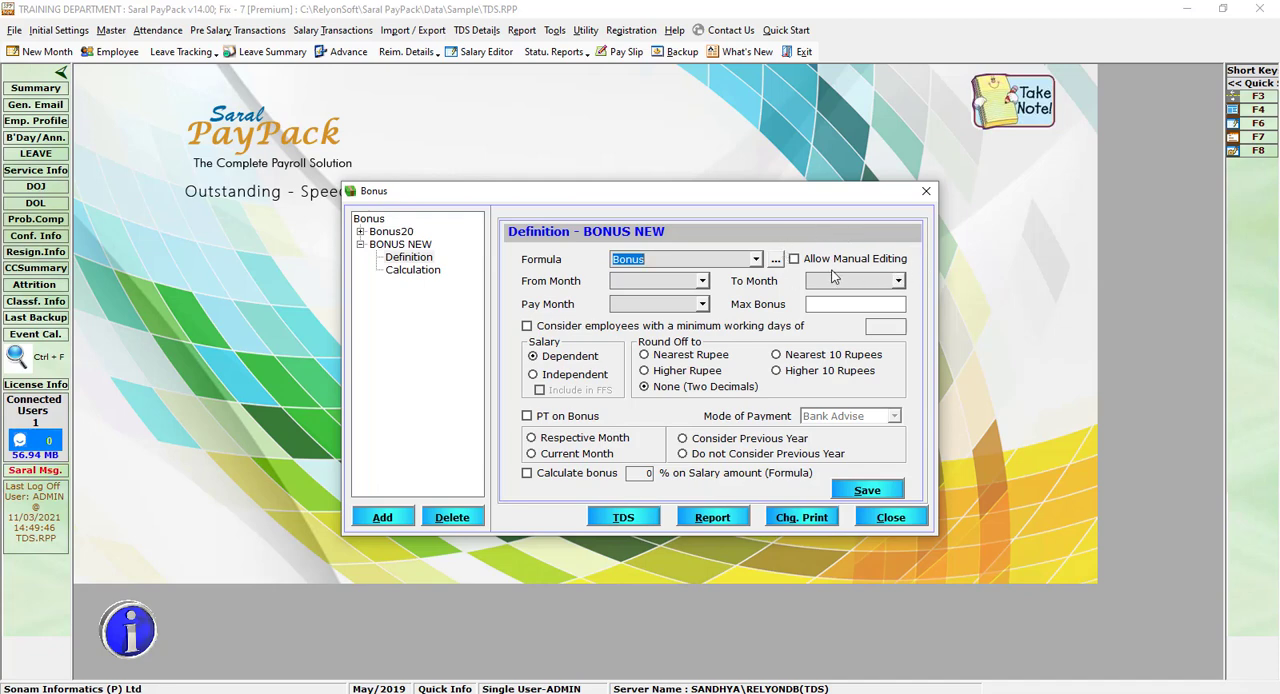
pyautogui.click(796, 256)
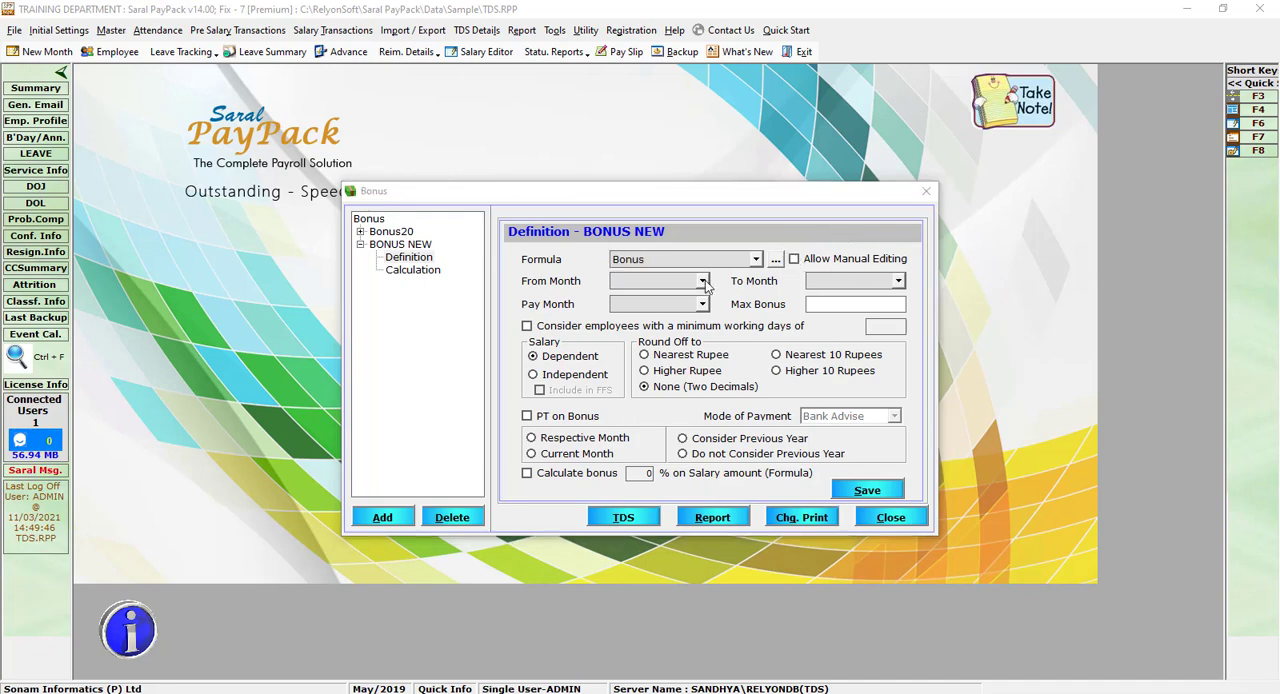
# Step: Set the bonus period from Apr/2019 to Apr/2019 and the pay month to May/2019
pyautogui.click(703, 281)
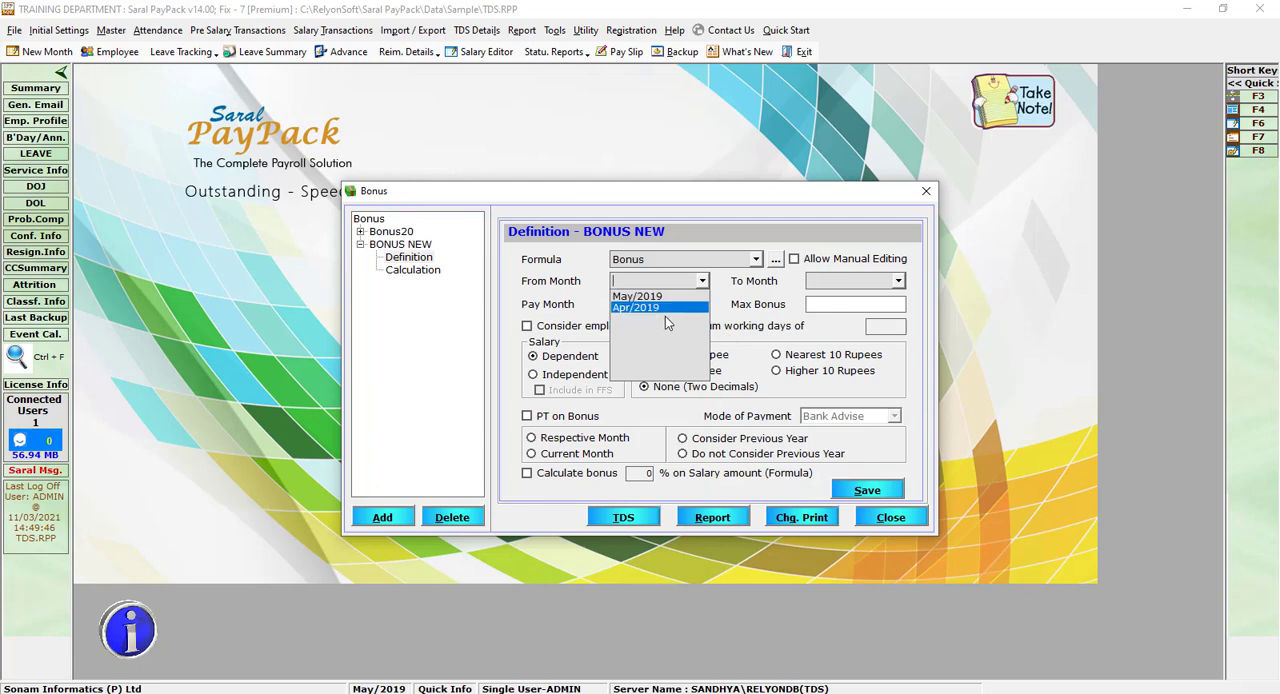
pyautogui.click(666, 307)
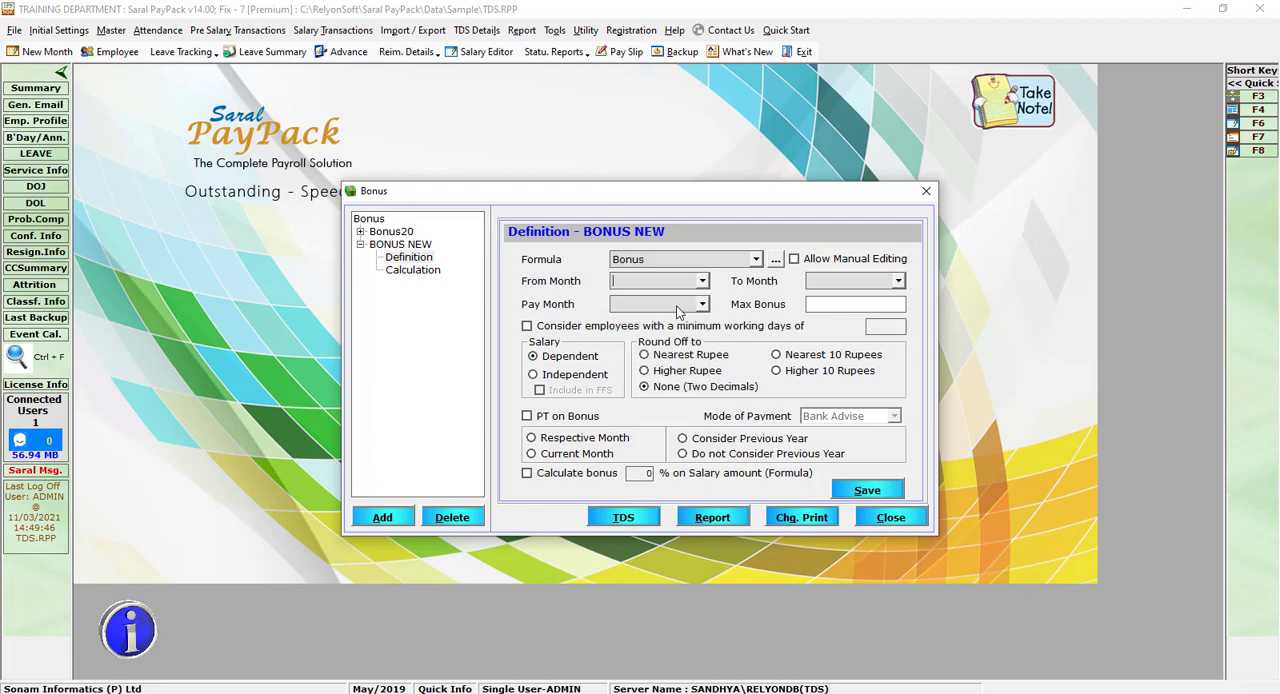
pyautogui.click(899, 283)
pyautogui.click(884, 309)
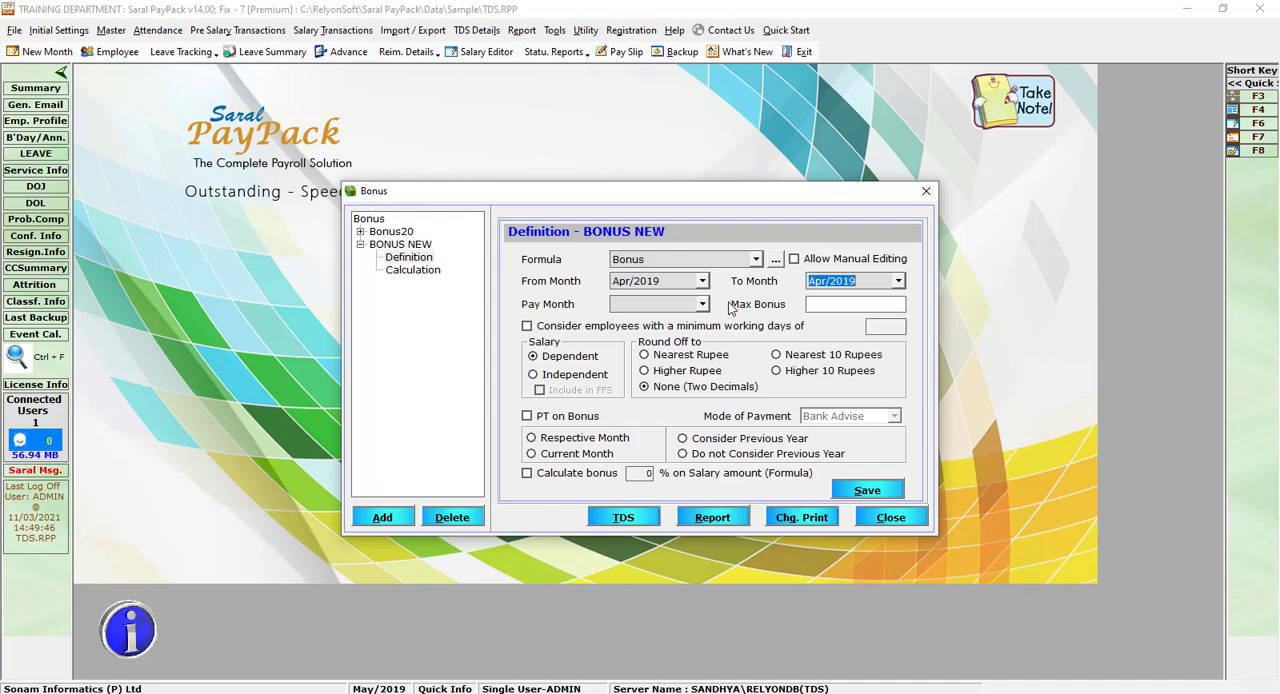
pyautogui.click(702, 304)
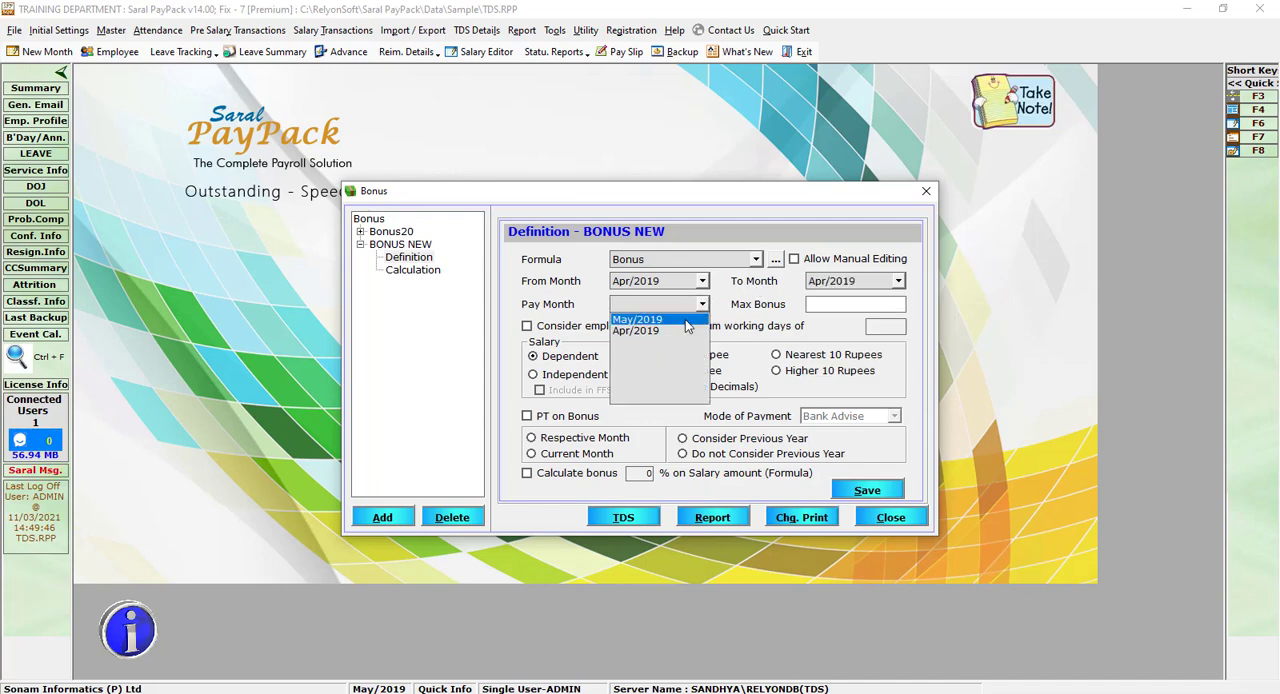
pyautogui.click(685, 320)
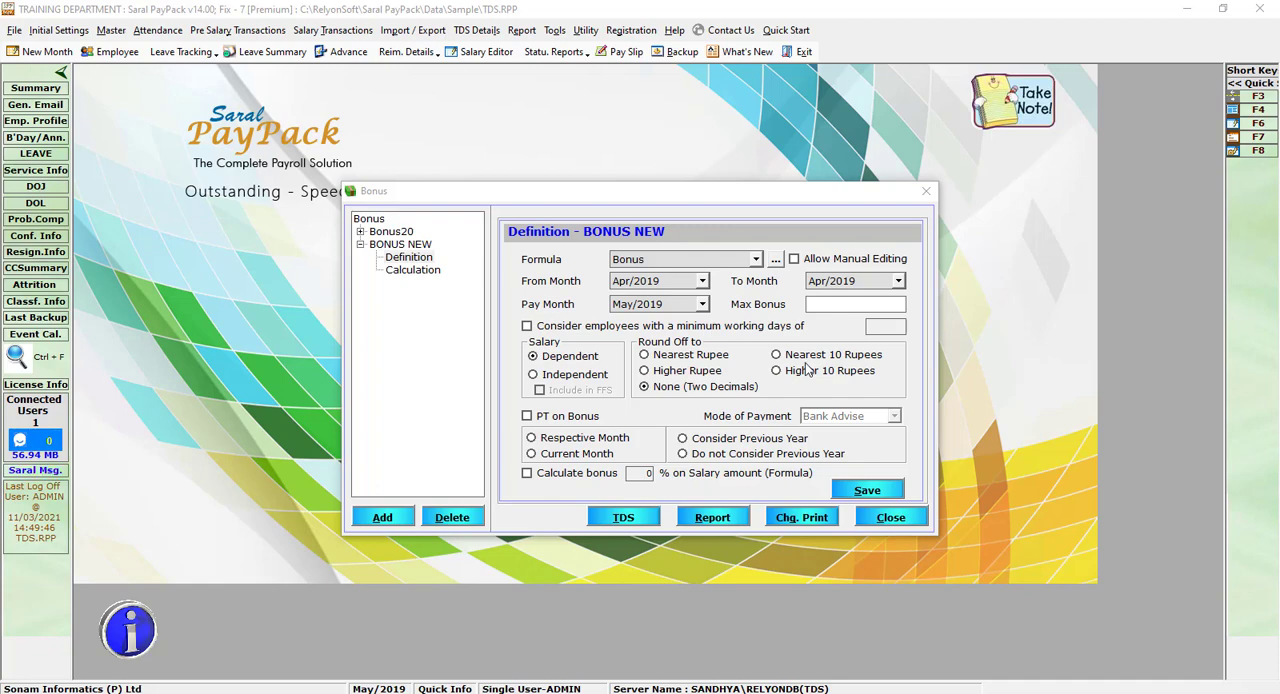
# Step: Set the maximum bonus to 5000 and consider only employees with a minimum of 30 working days
pyautogui.click(838, 307)
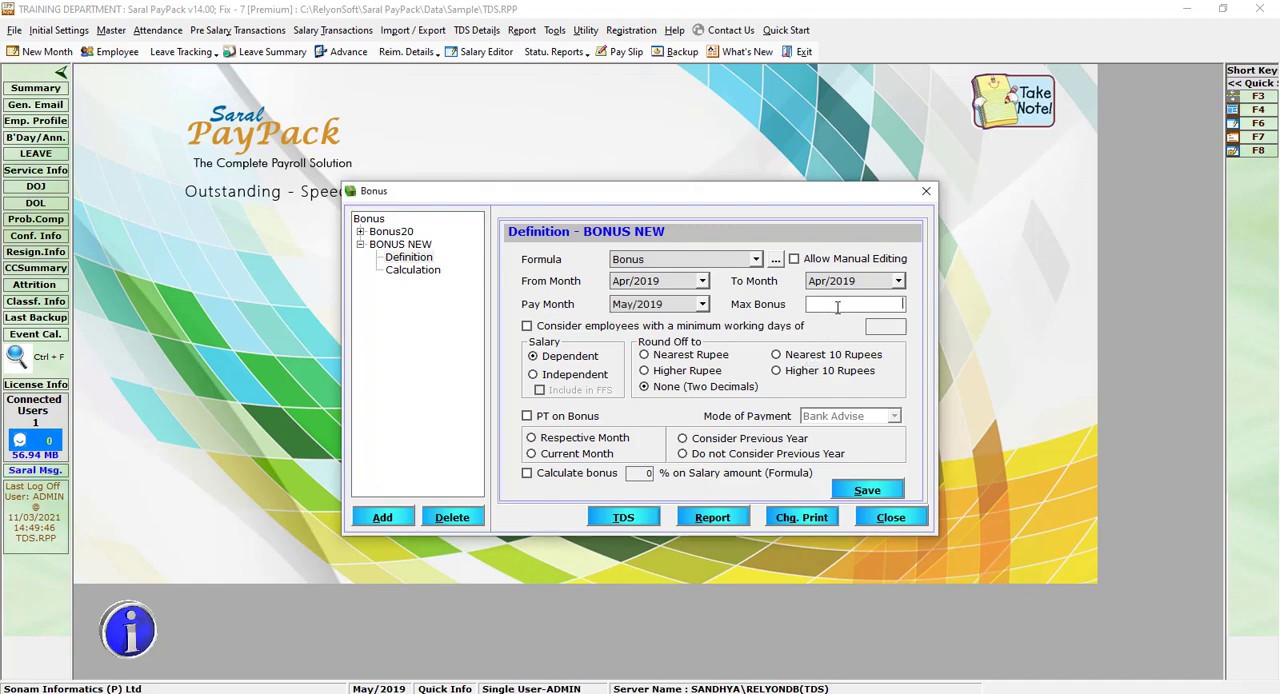
pyautogui.write('5000')
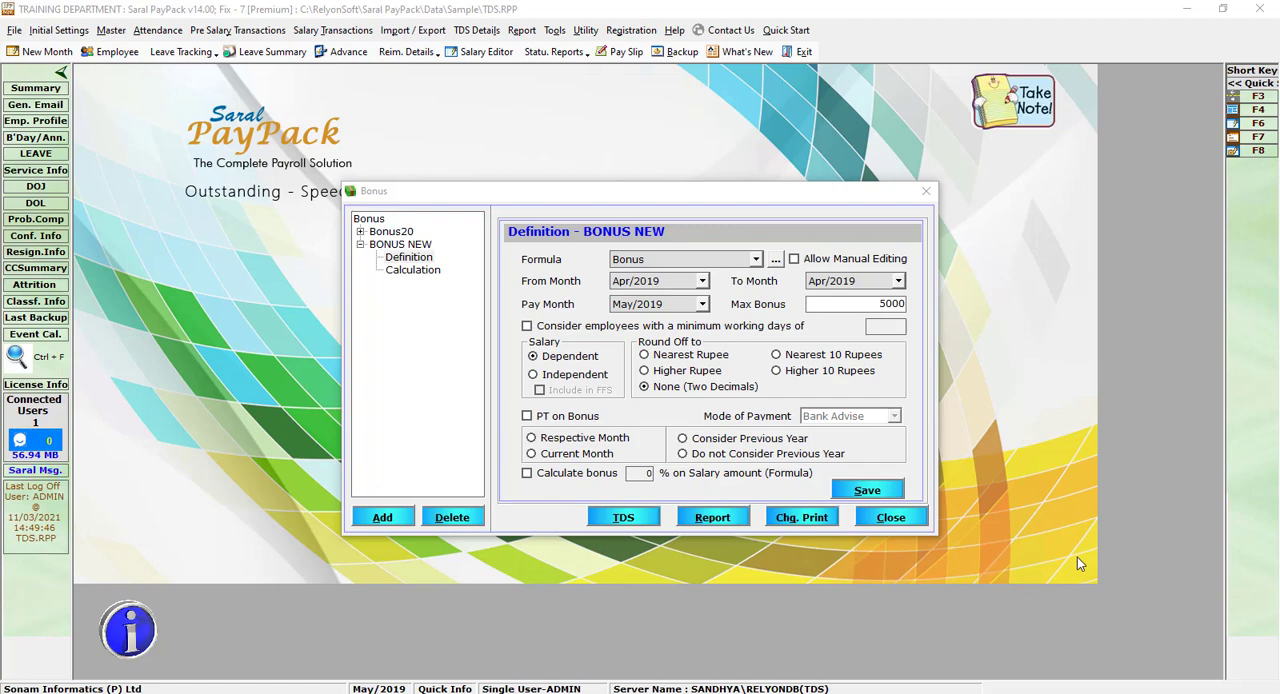
pyautogui.click(527, 326)
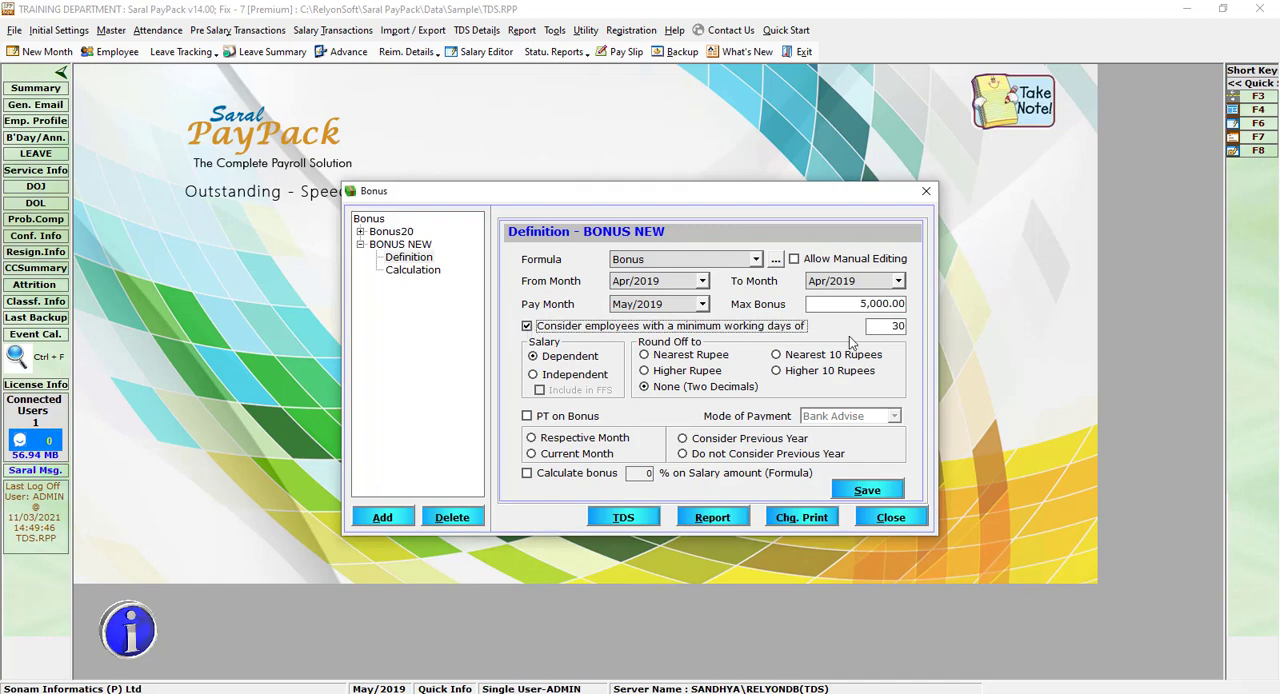
pyautogui.click(884, 326)
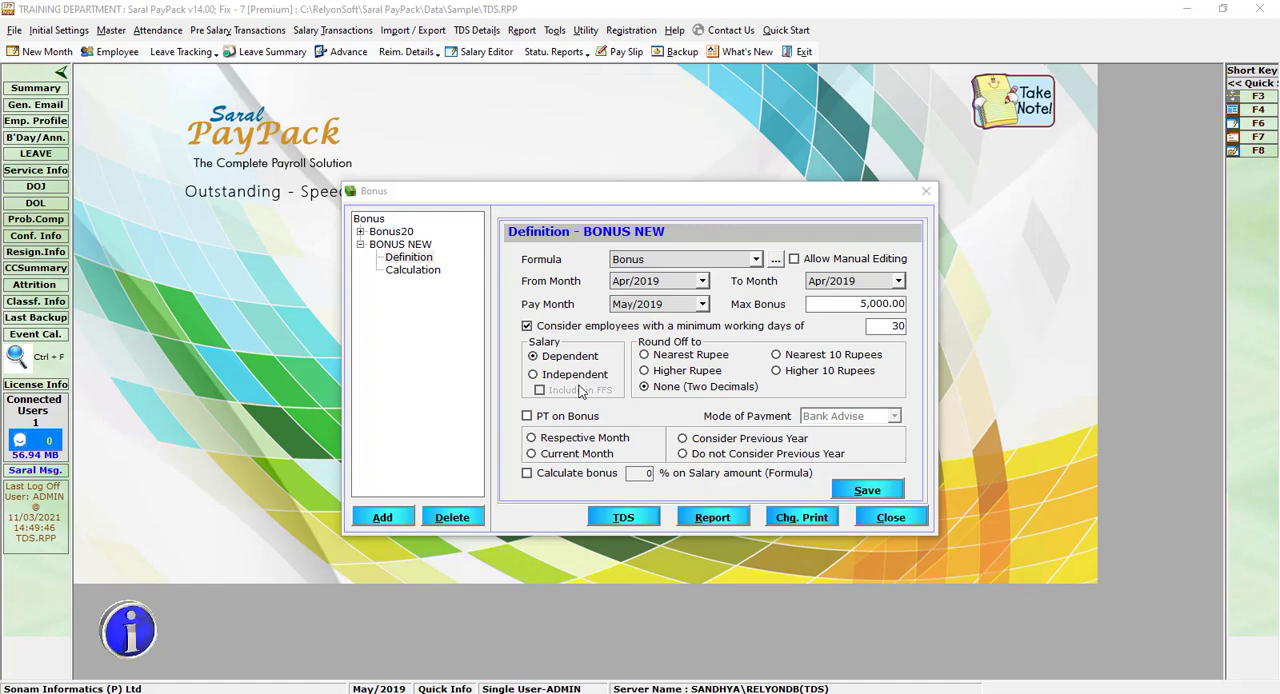
# Step: Try making the bonus independent of salary and including it in FFS
pyautogui.click(546, 378)
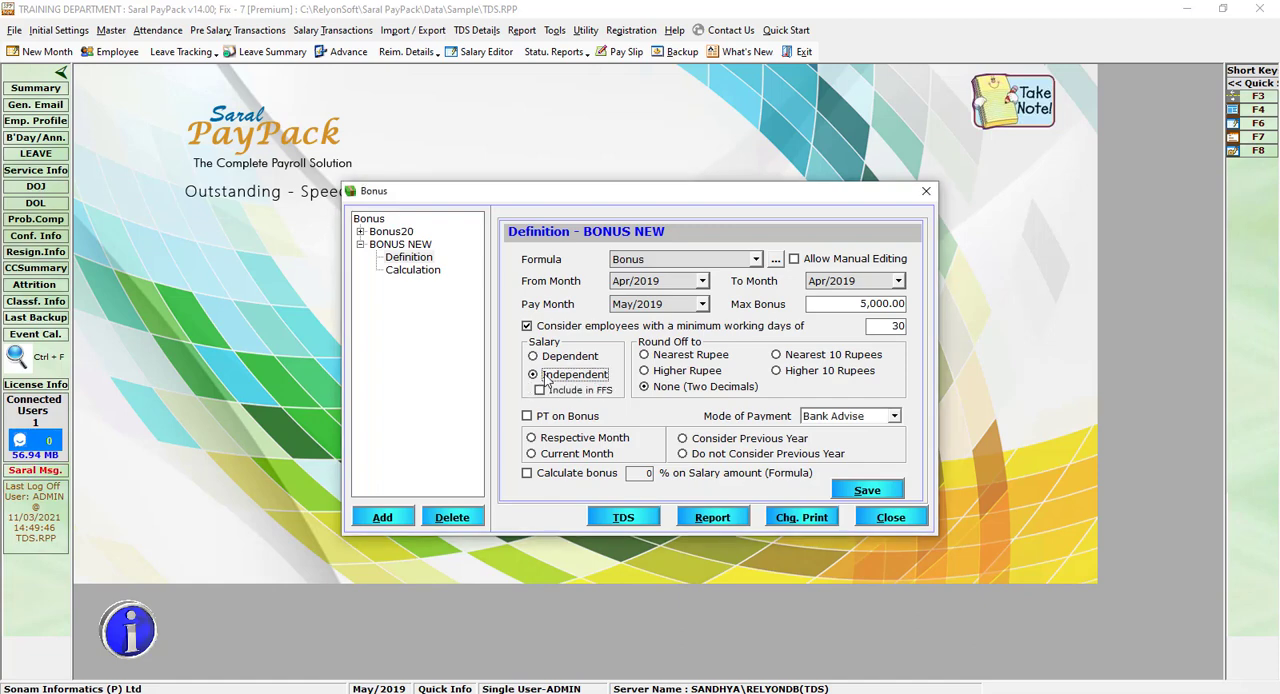
pyautogui.click(540, 391)
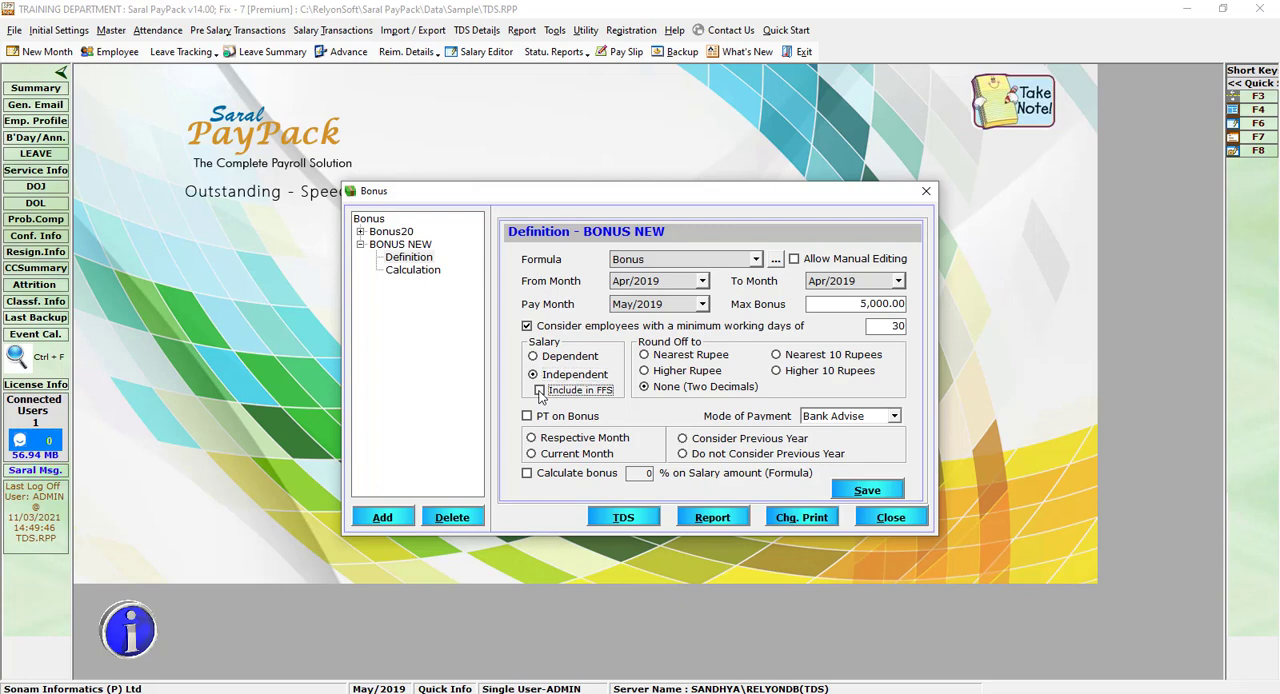
pyautogui.click(965, 480)
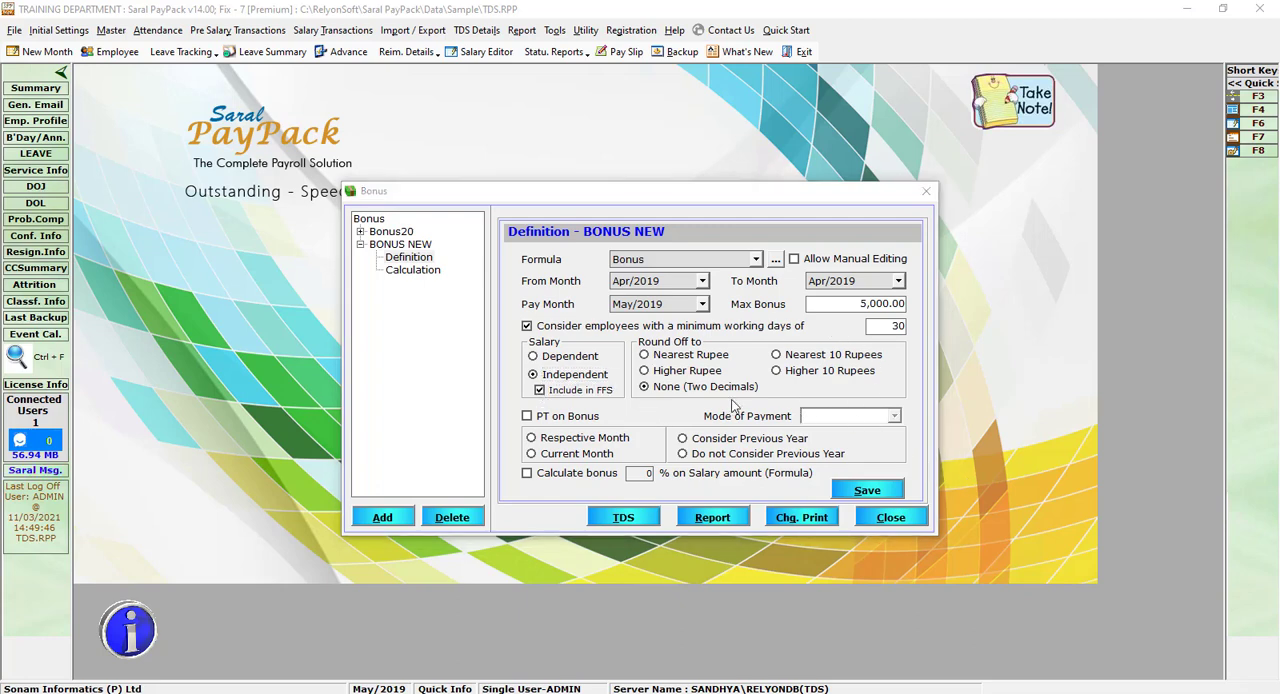
# Step: Round off the bonus to the nearest rupee, and set it as salary-dependent with the FFS inclusion cleared
pyautogui.click(655, 357)
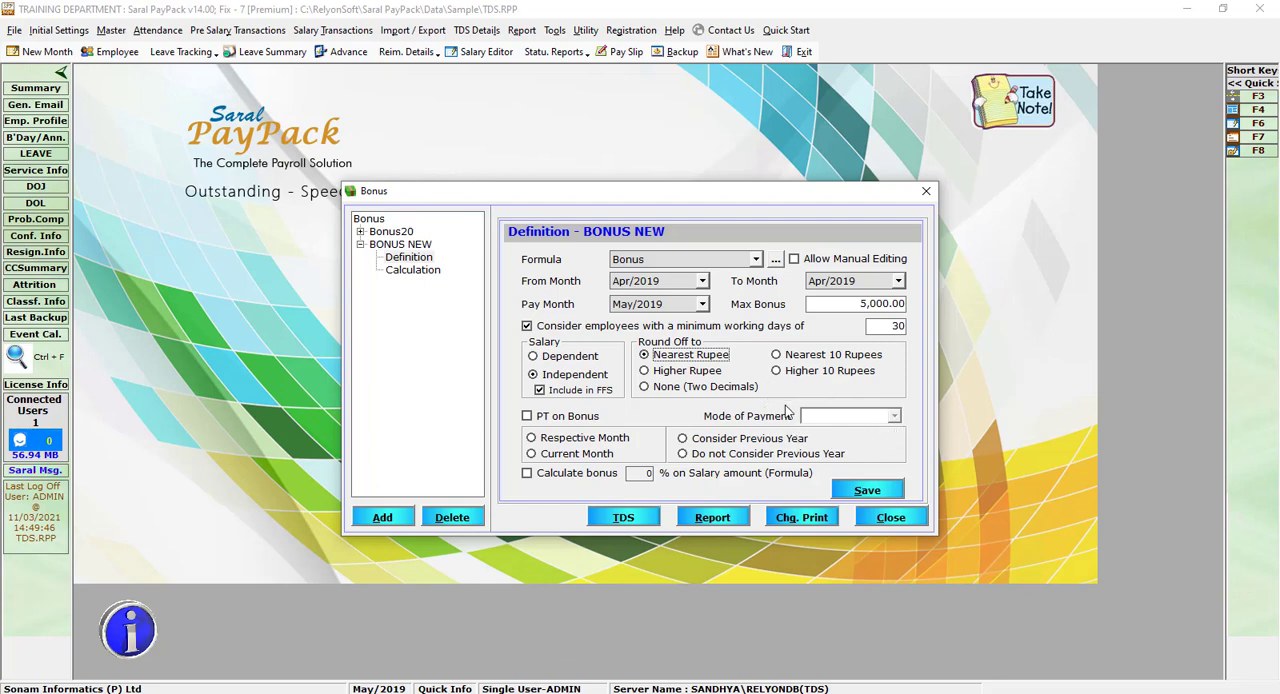
pyautogui.click(560, 390)
pyautogui.click(894, 416)
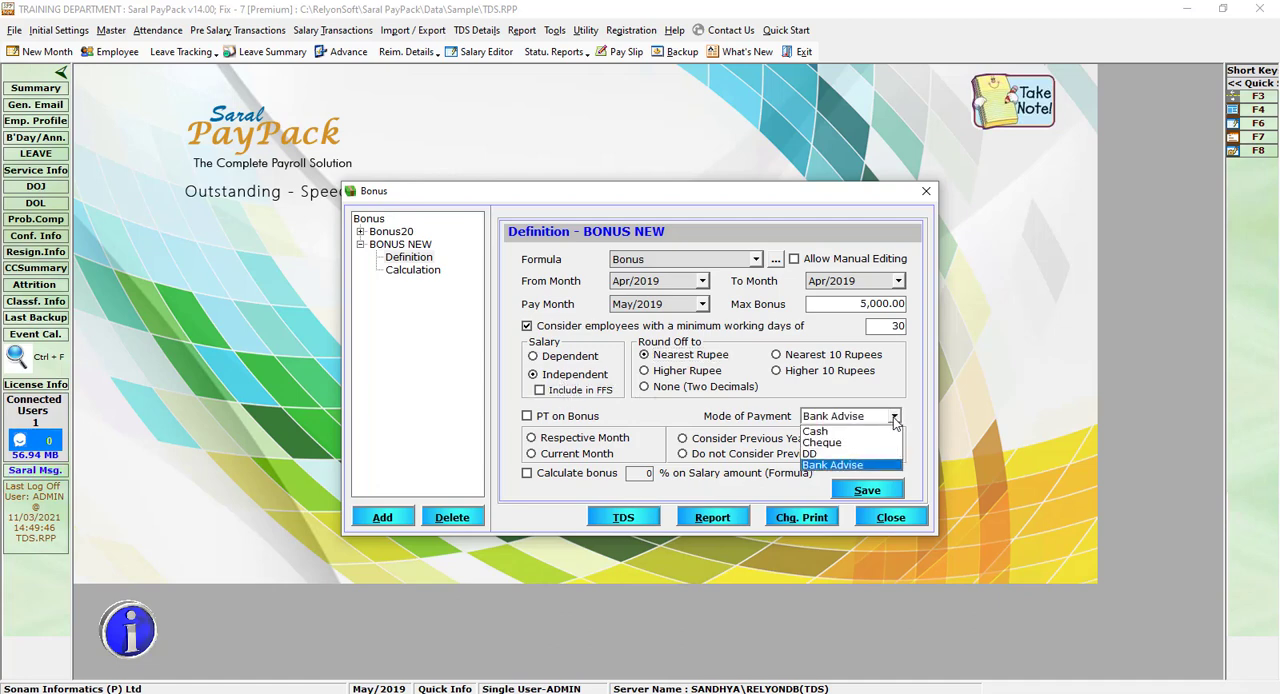
pyautogui.click(550, 360)
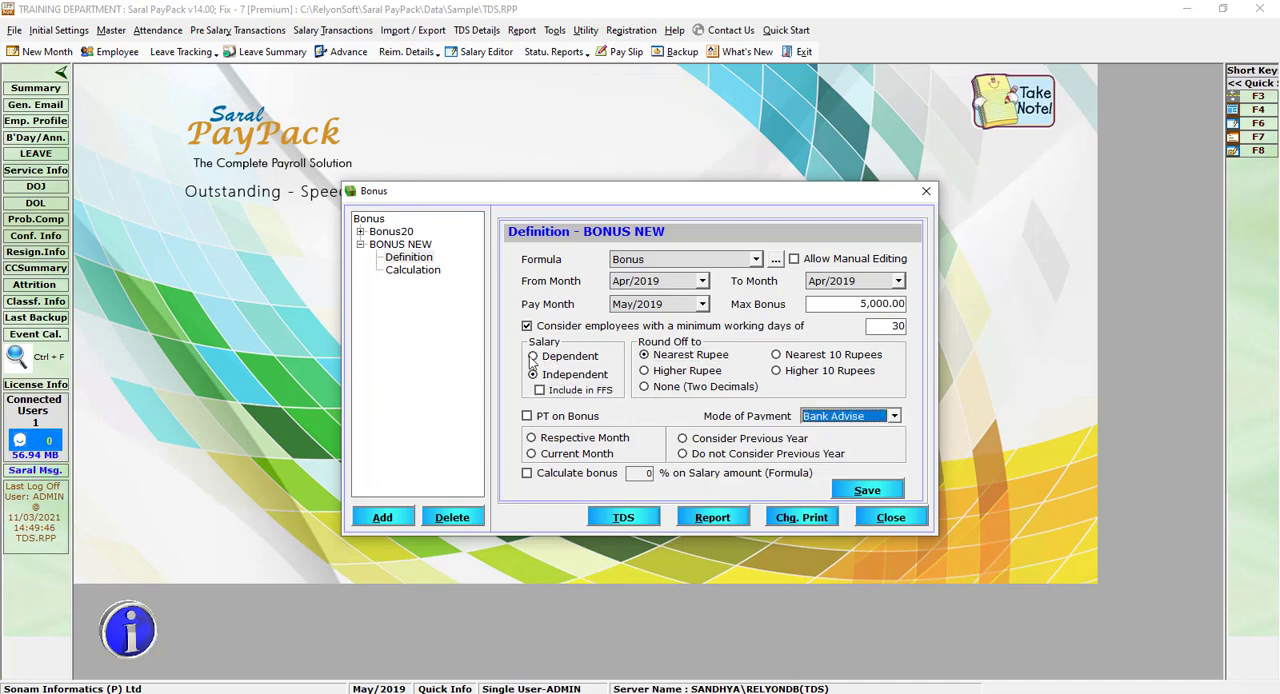
pyautogui.click(533, 357)
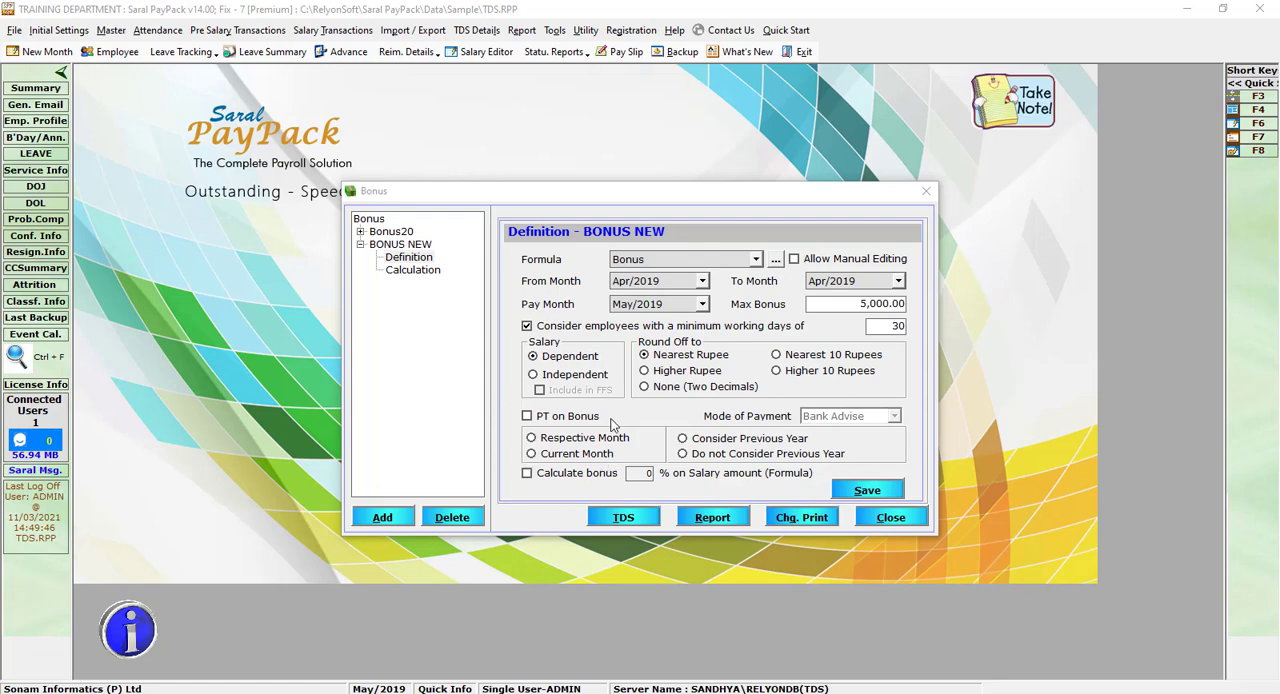
# Step: Enable PT on Bonus with the Respective Month and Consider Previous Year options
pyautogui.click(528, 421)
pyautogui.click(527, 417)
# Step: Try calculating the bonus at 10% on the salary amount, and disable that option again
pyautogui.click(526, 476)
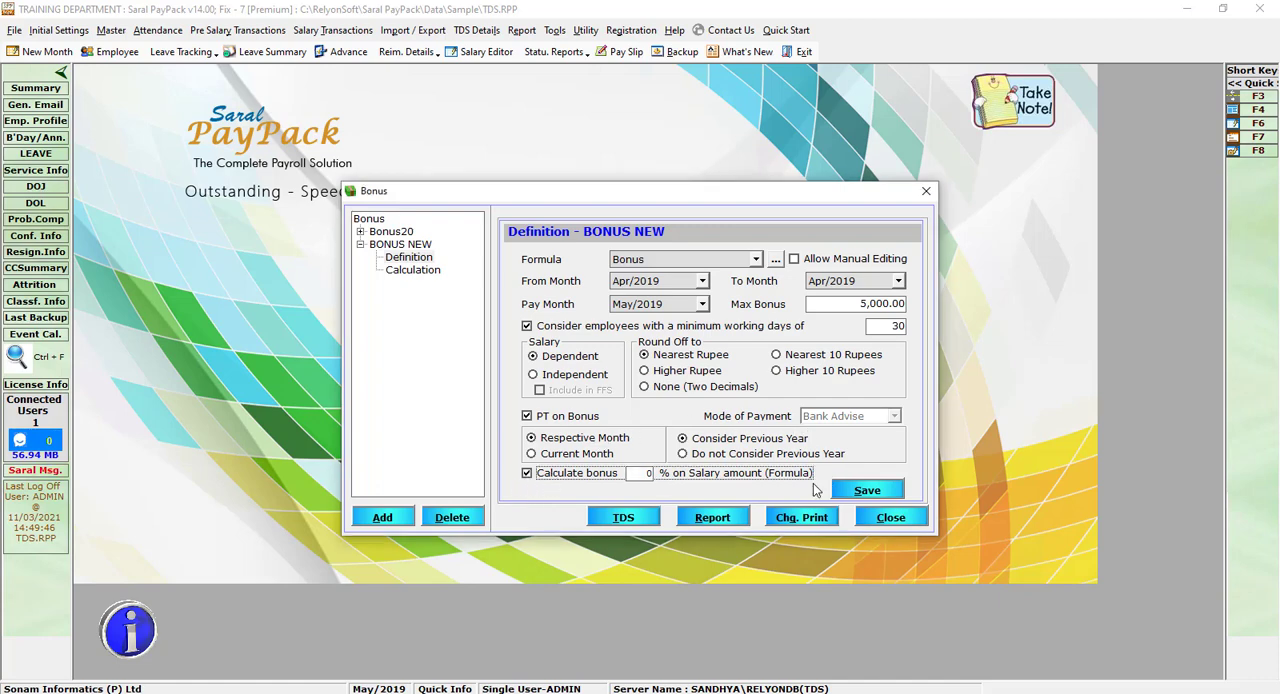
pyautogui.click(641, 472)
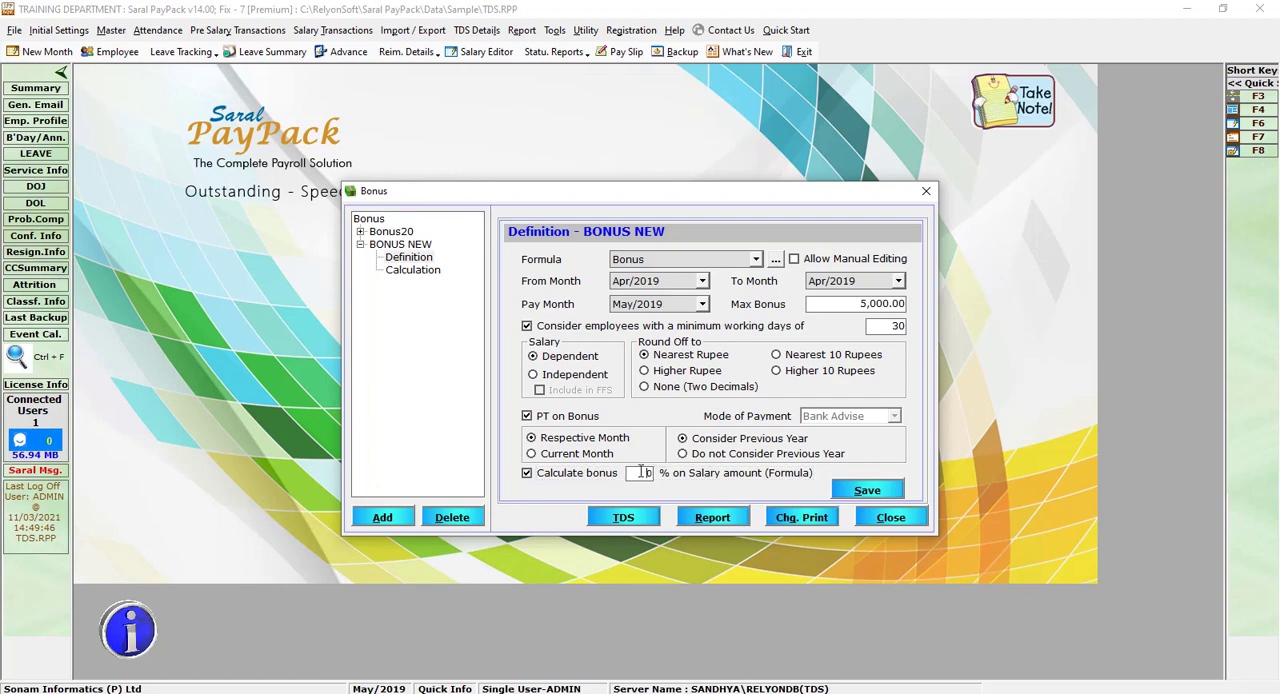
pyautogui.write('10')
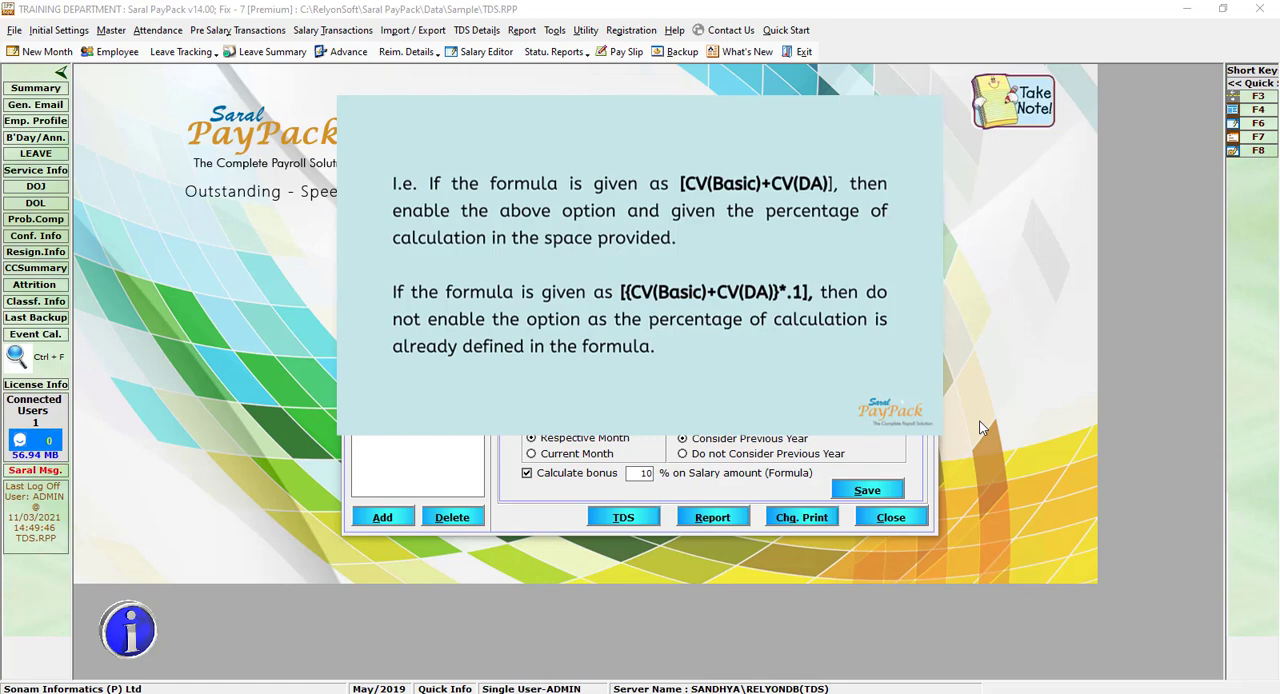
pyautogui.click(640, 472)
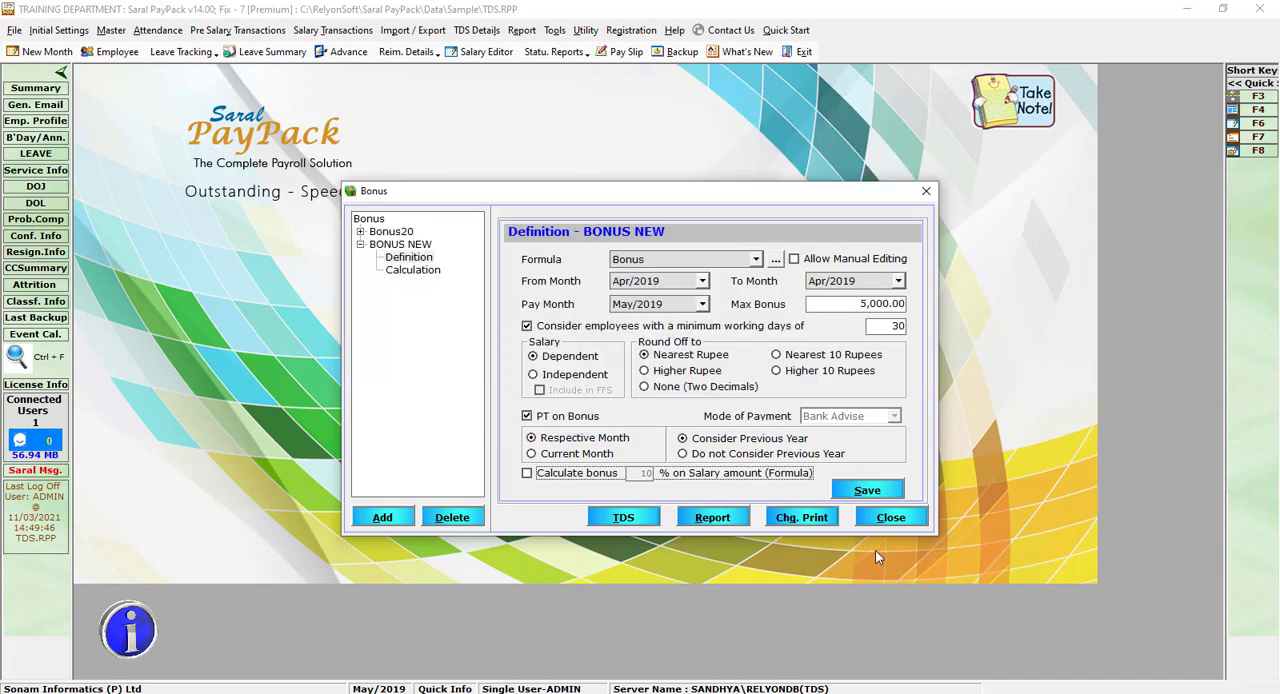
# Step: Save the BONUS NEW definition and close the Bonus window
pyautogui.click(866, 490)
pyautogui.press('Return')
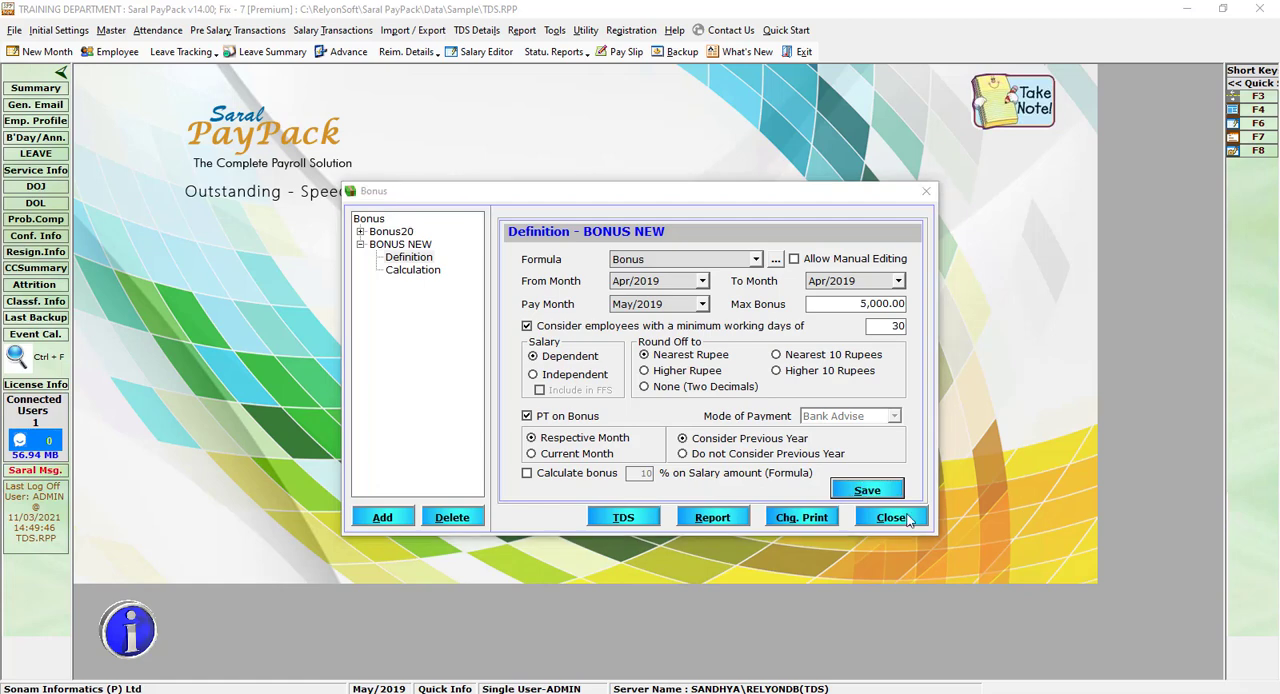
pyautogui.click(905, 516)
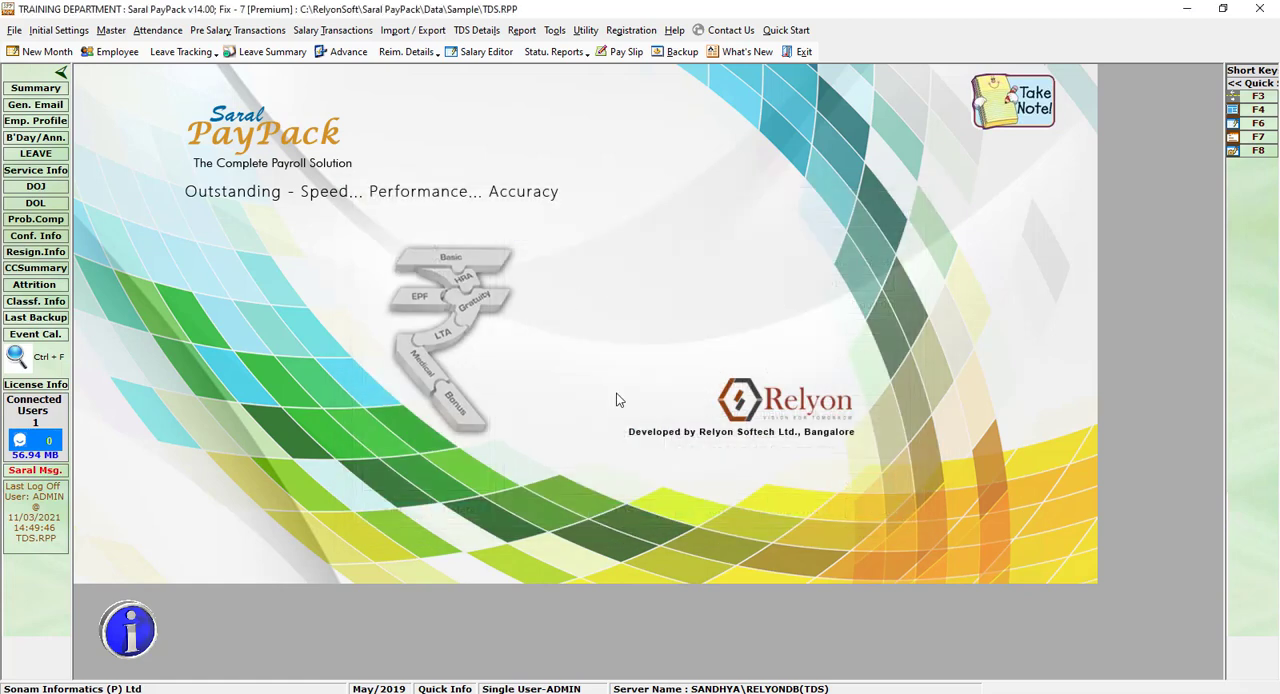